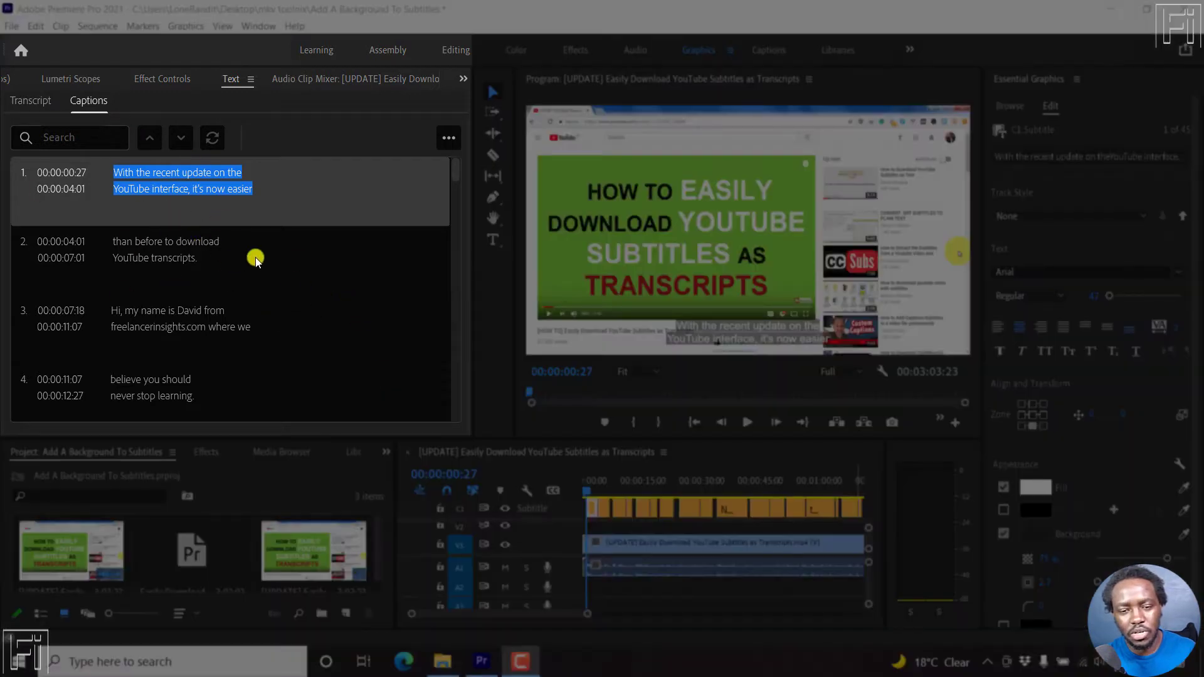
Step: Select the second caption segment and choose Export to SRT file from the Captions ••• menu
left_click(255, 257)
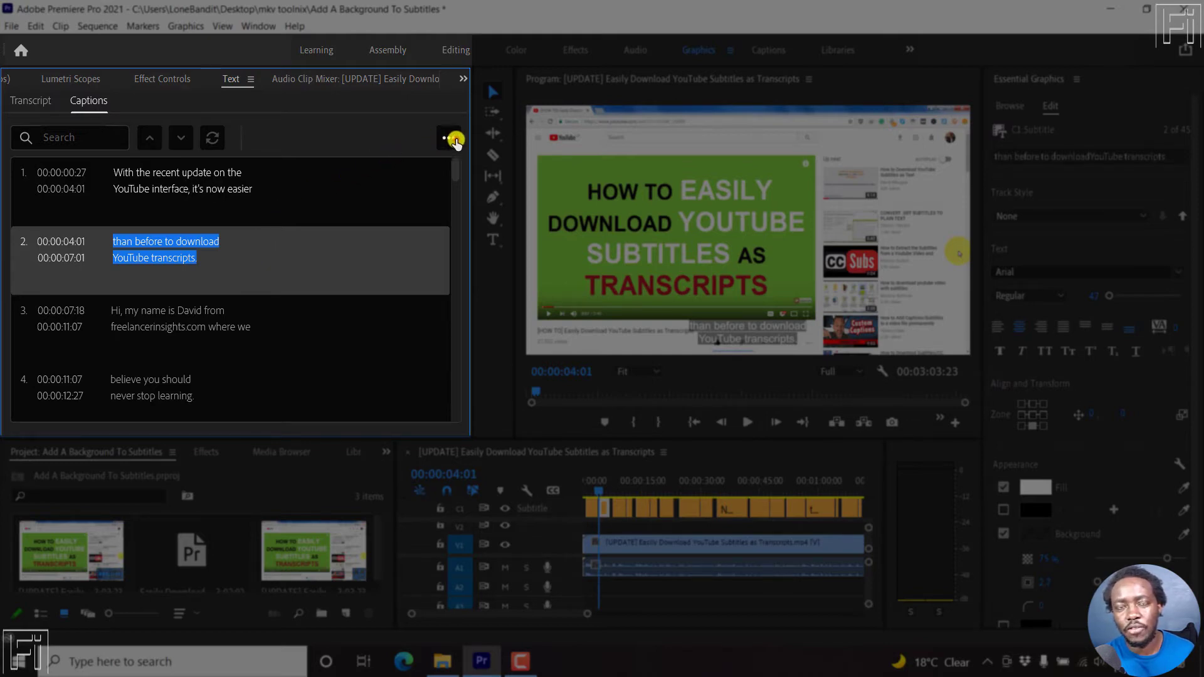
left_click(451, 139)
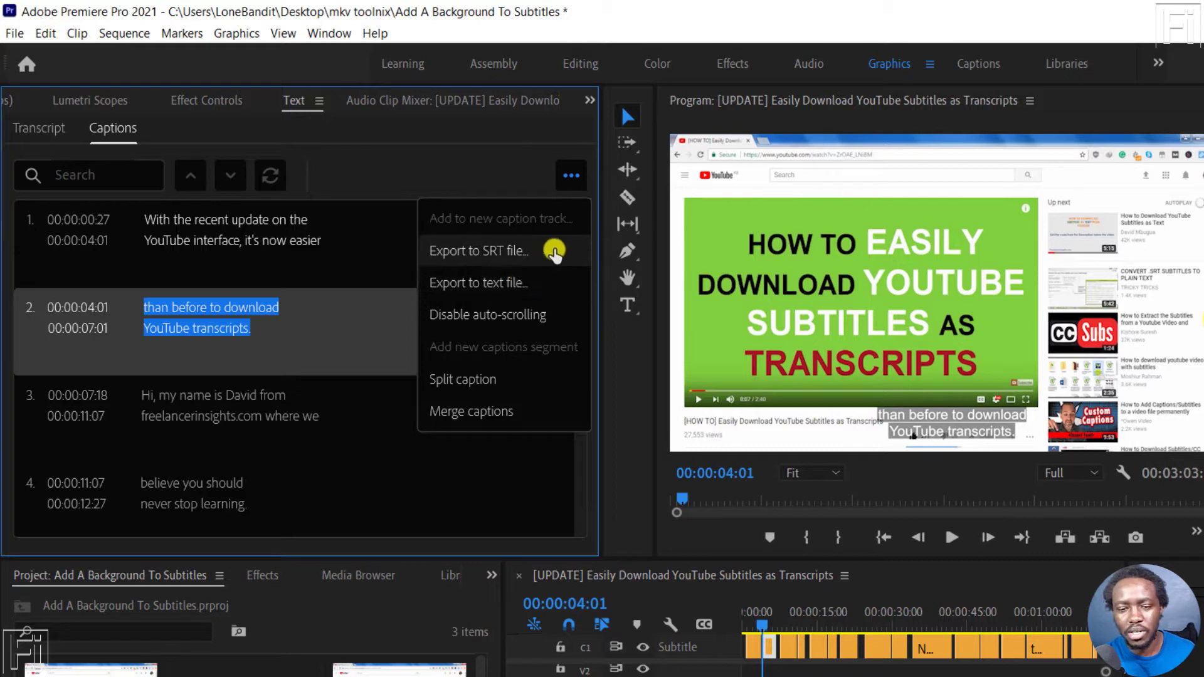
left_click(467, 250)
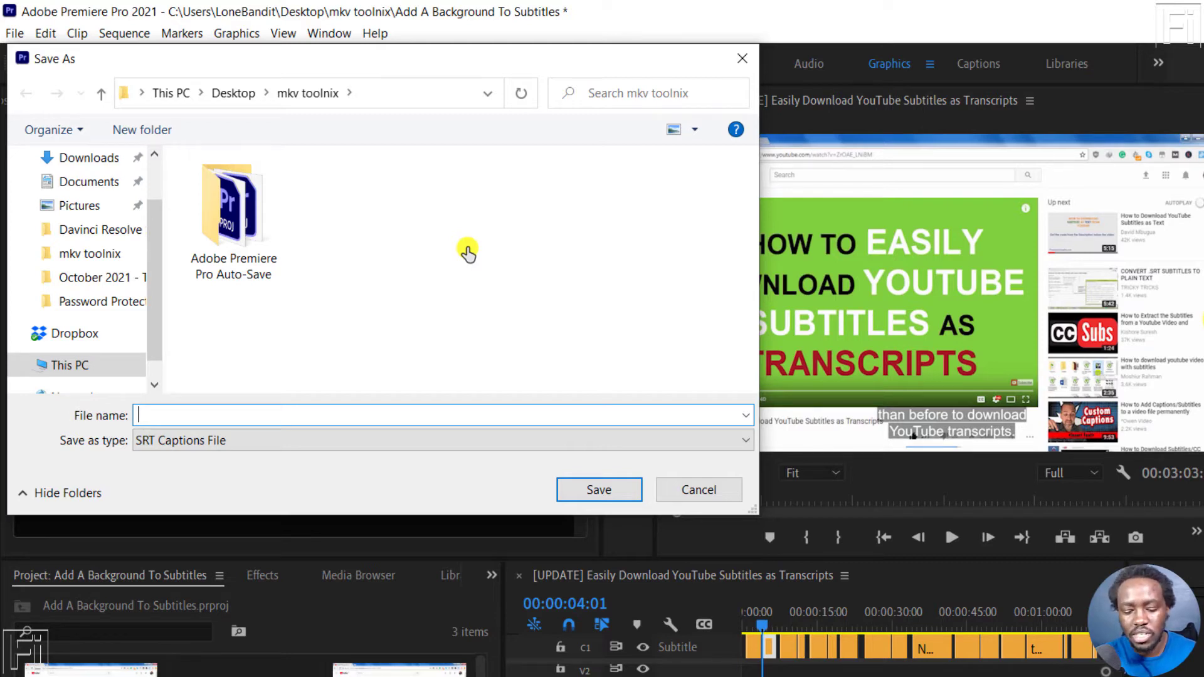
Step: Save the captions as 'Subtitle 1', keeping SRT Captions File as the type
type("Subtitl")
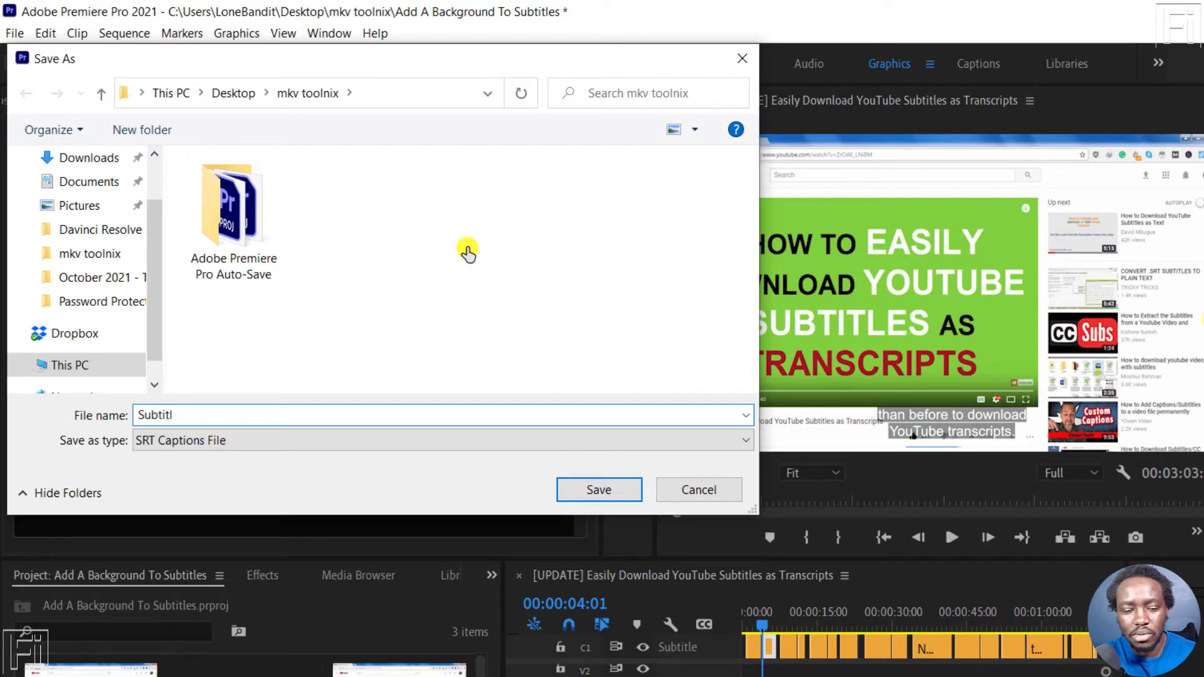
type("e 1")
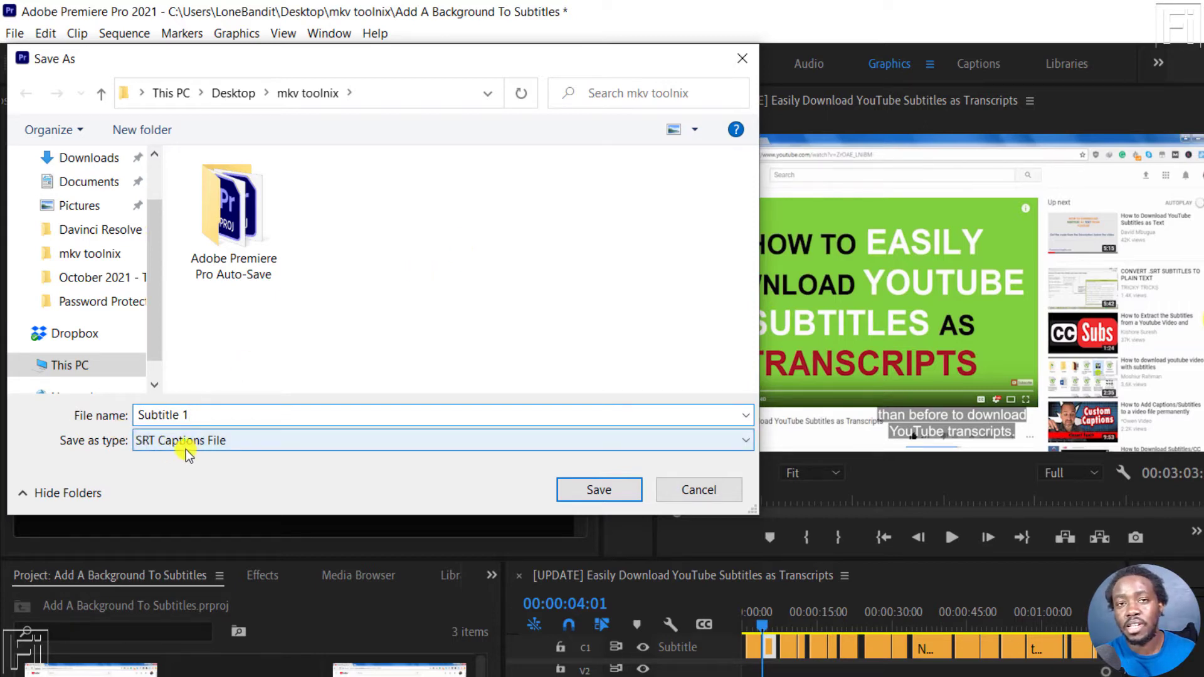
left_click(232, 438)
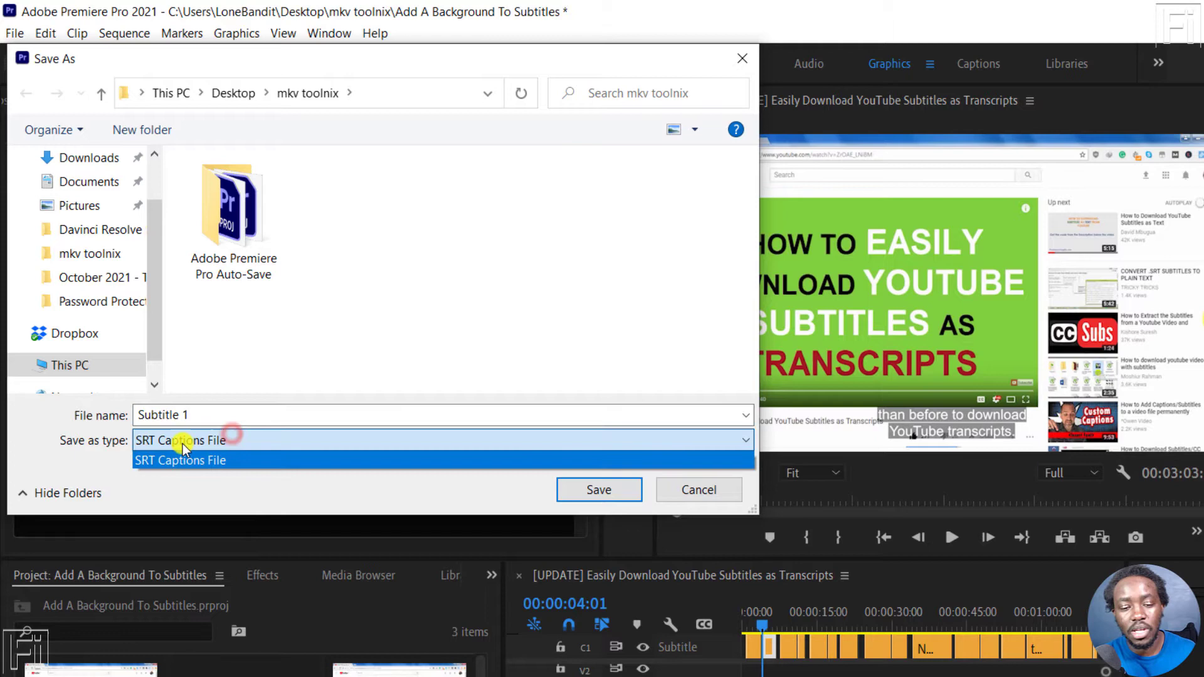
left_click(231, 462)
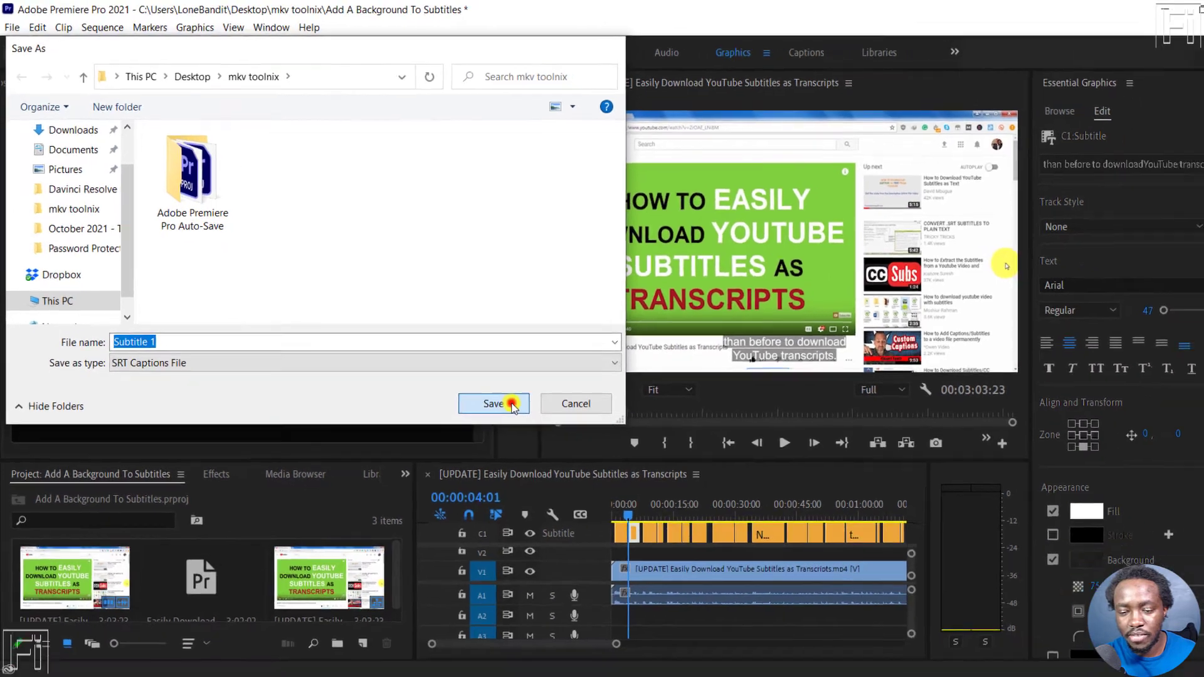
left_click(595, 492)
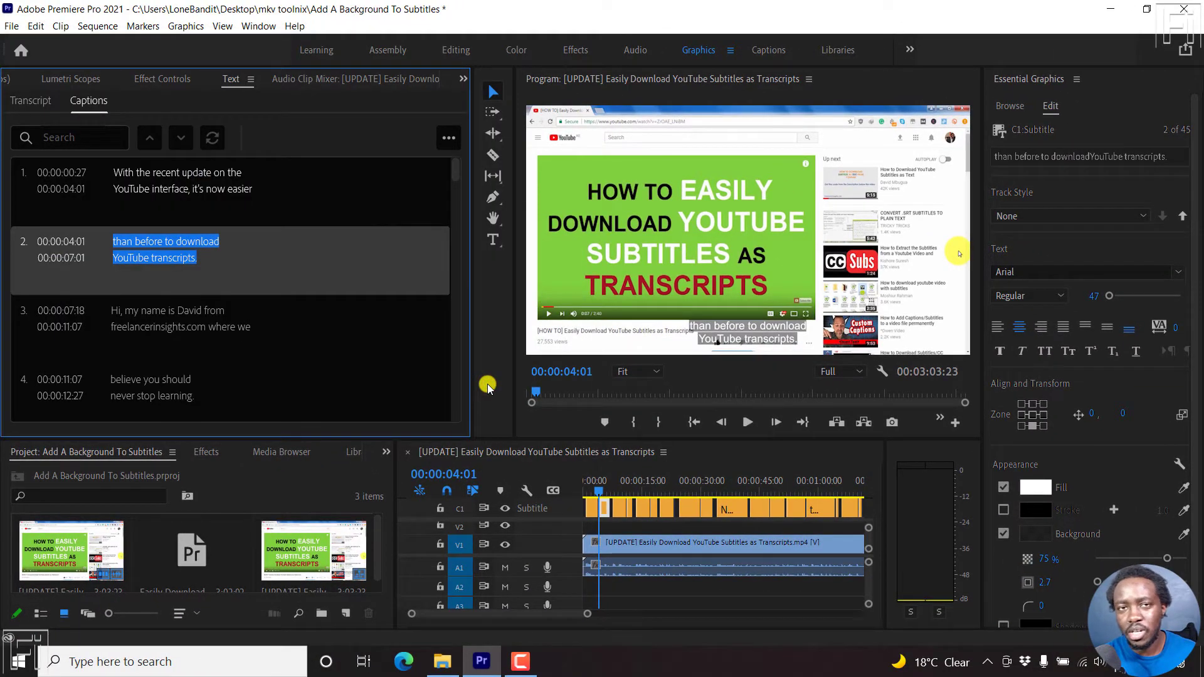
Step: Open the exported Subtitle 1 SRT file from the mkv toolnix folder in Notepad
left_click(442, 660)
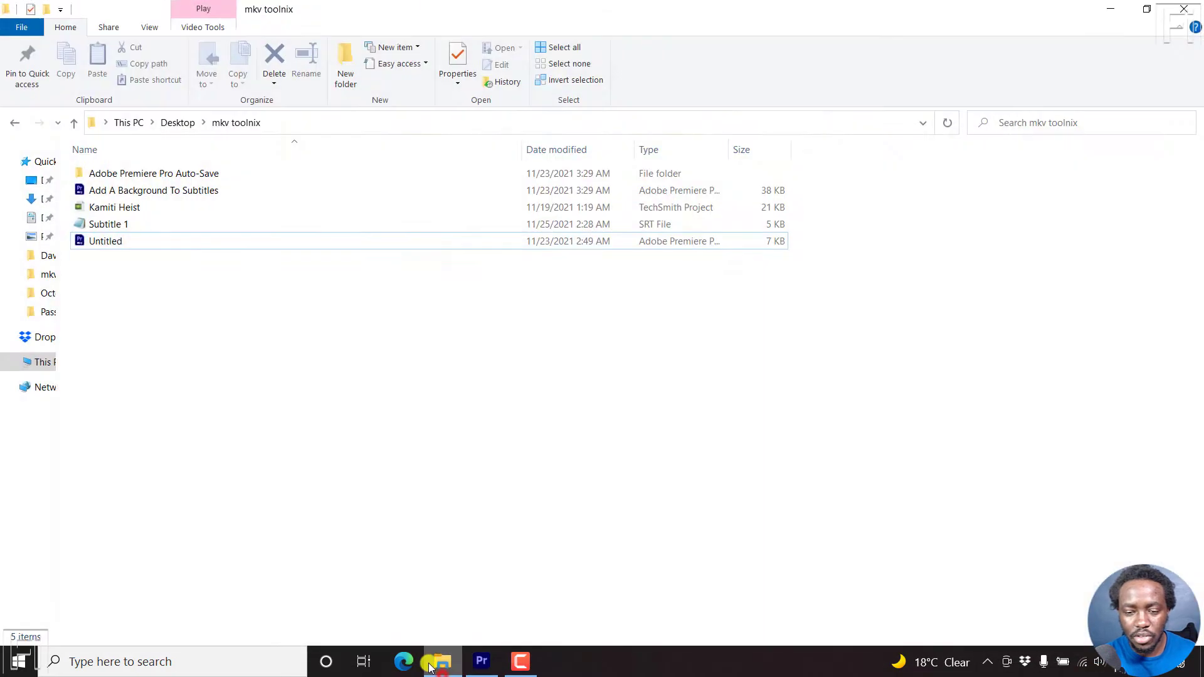
left_click(108, 226)
double_click(173, 224)
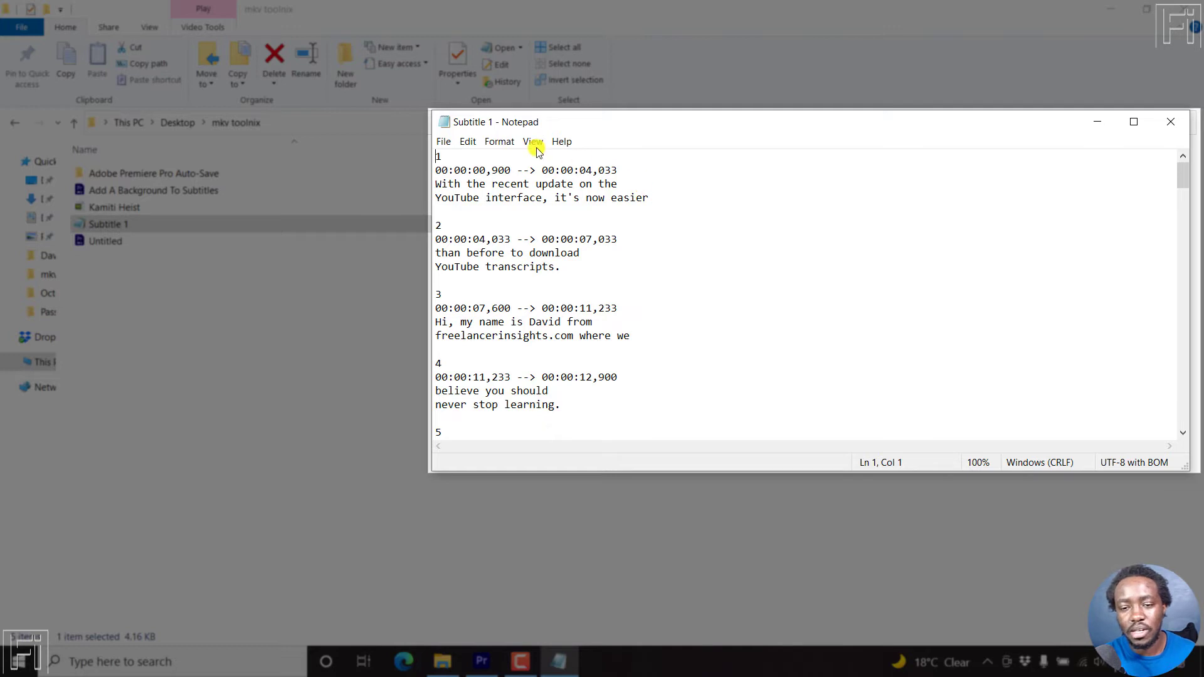
left_click(451, 156)
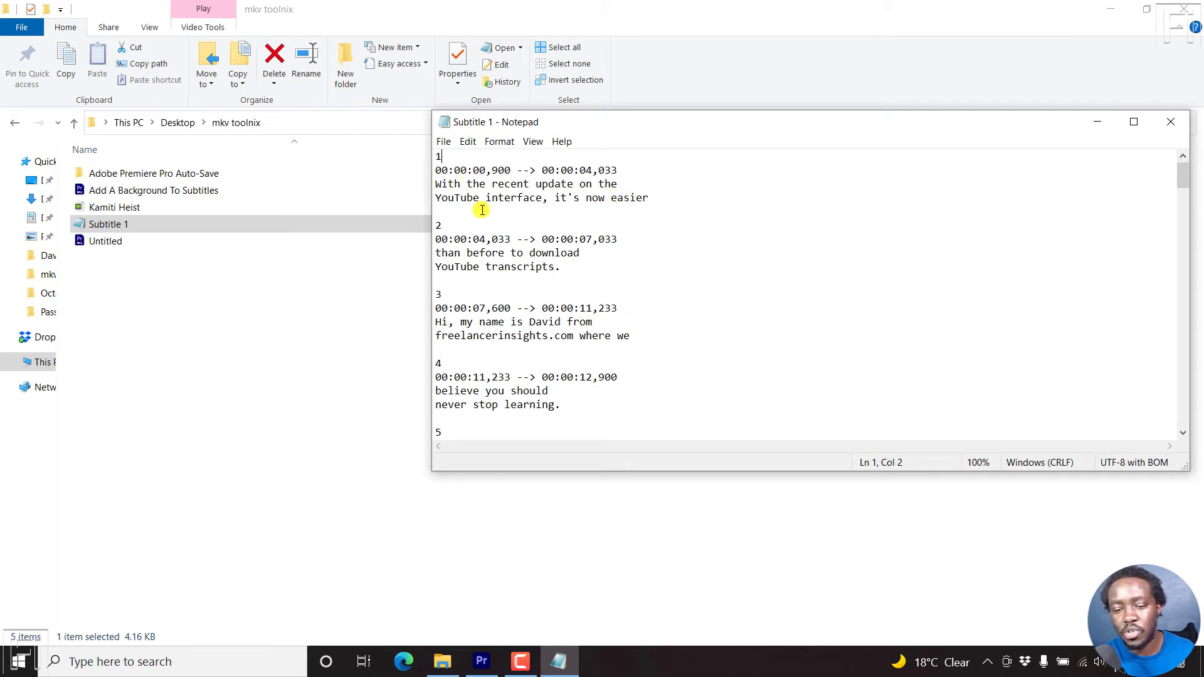
left_click(439, 215)
left_click(443, 225)
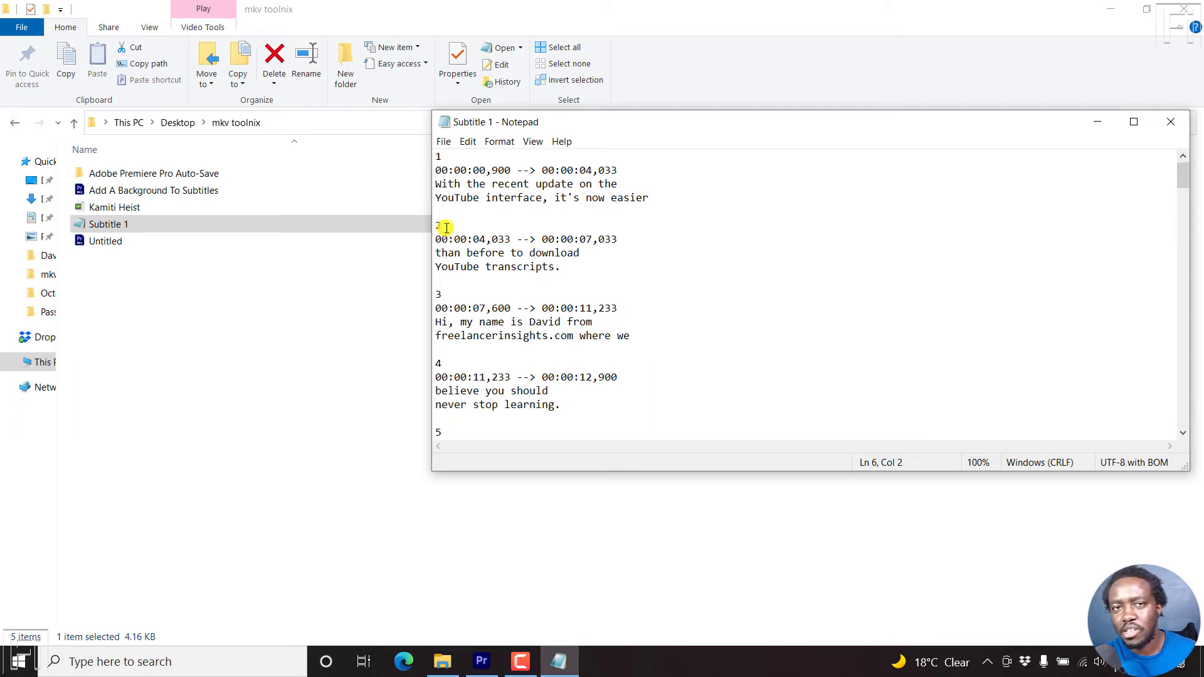
left_click(451, 158)
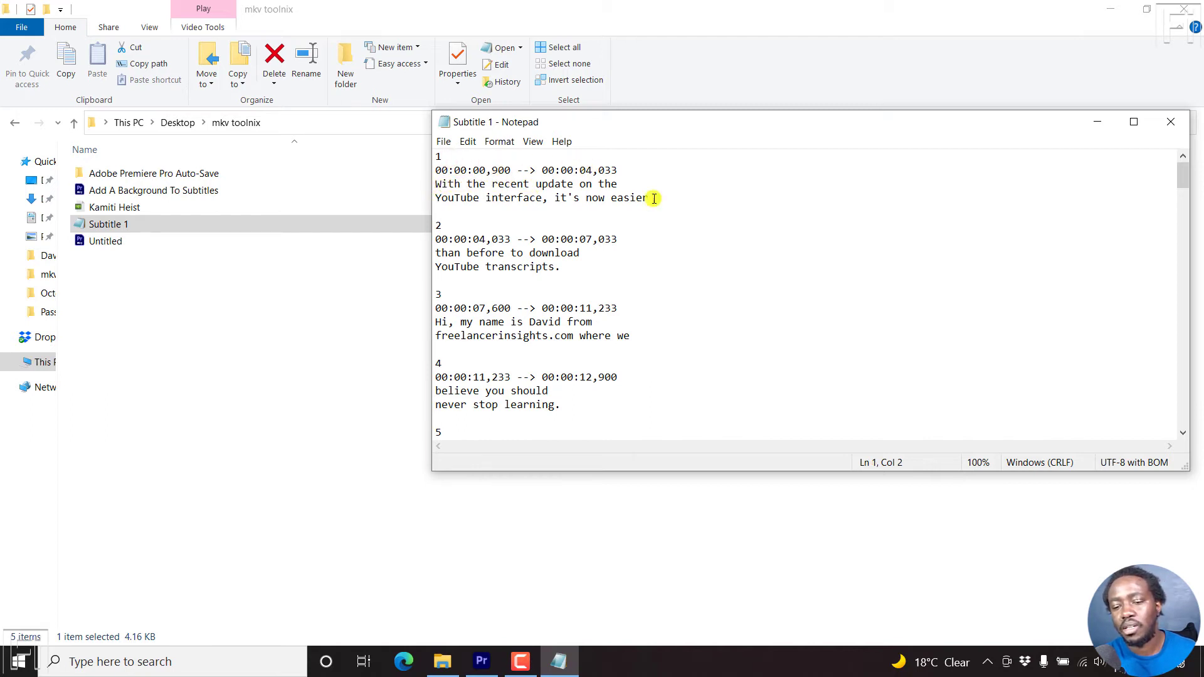
left_click(440, 217)
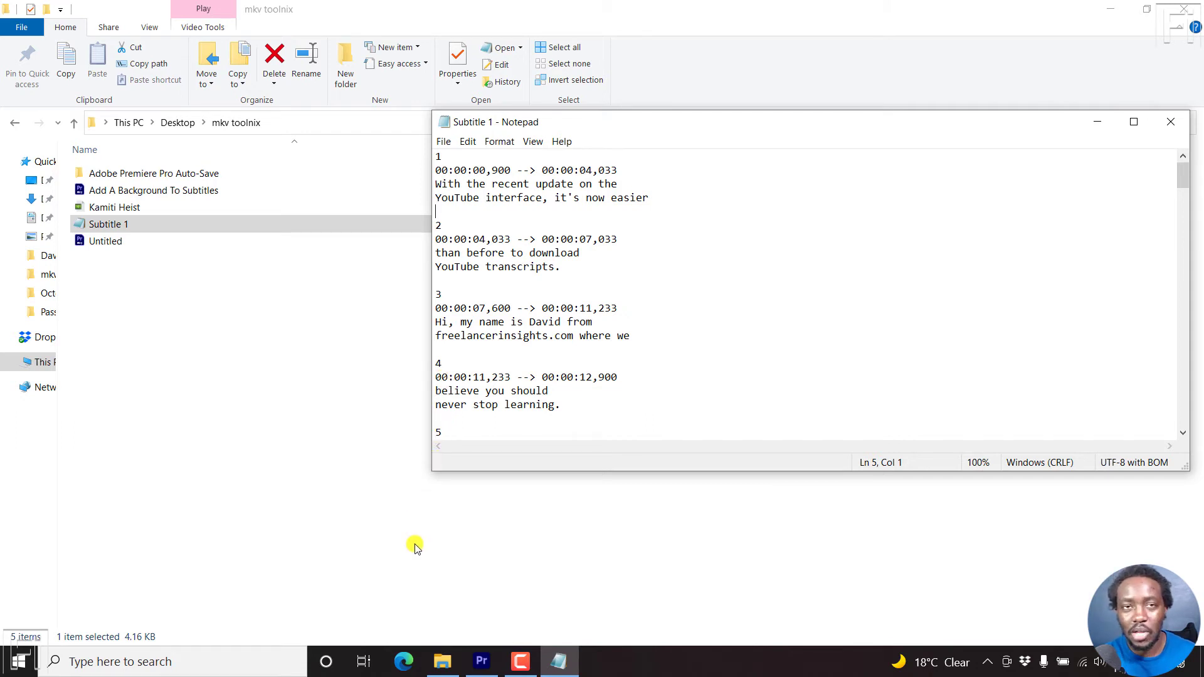
Step: Back in Premiere, export the captions as a plain-text file named 'text file'
left_click(481, 660)
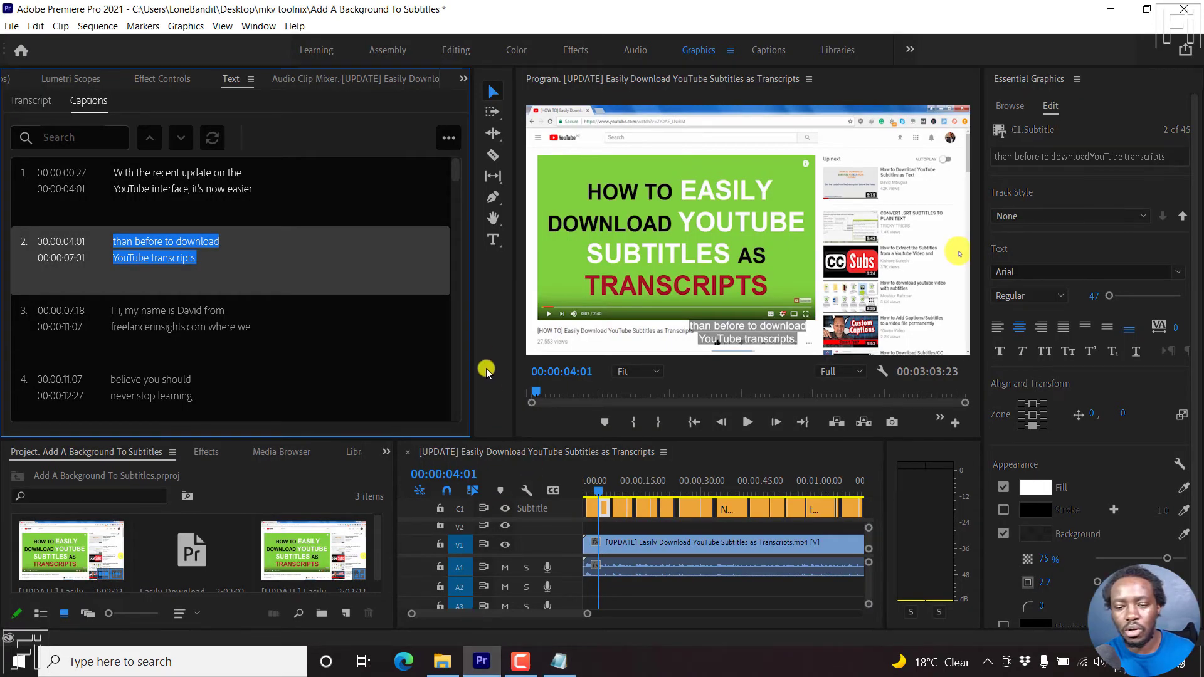
left_click(449, 139)
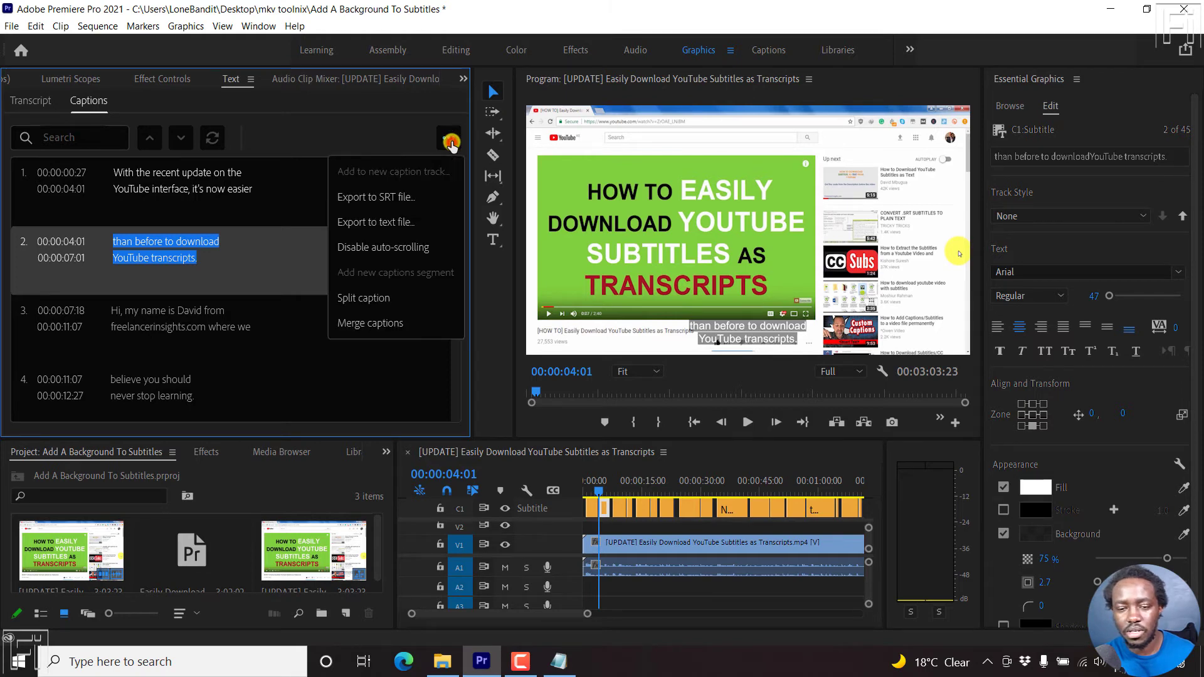
left_click(376, 224)
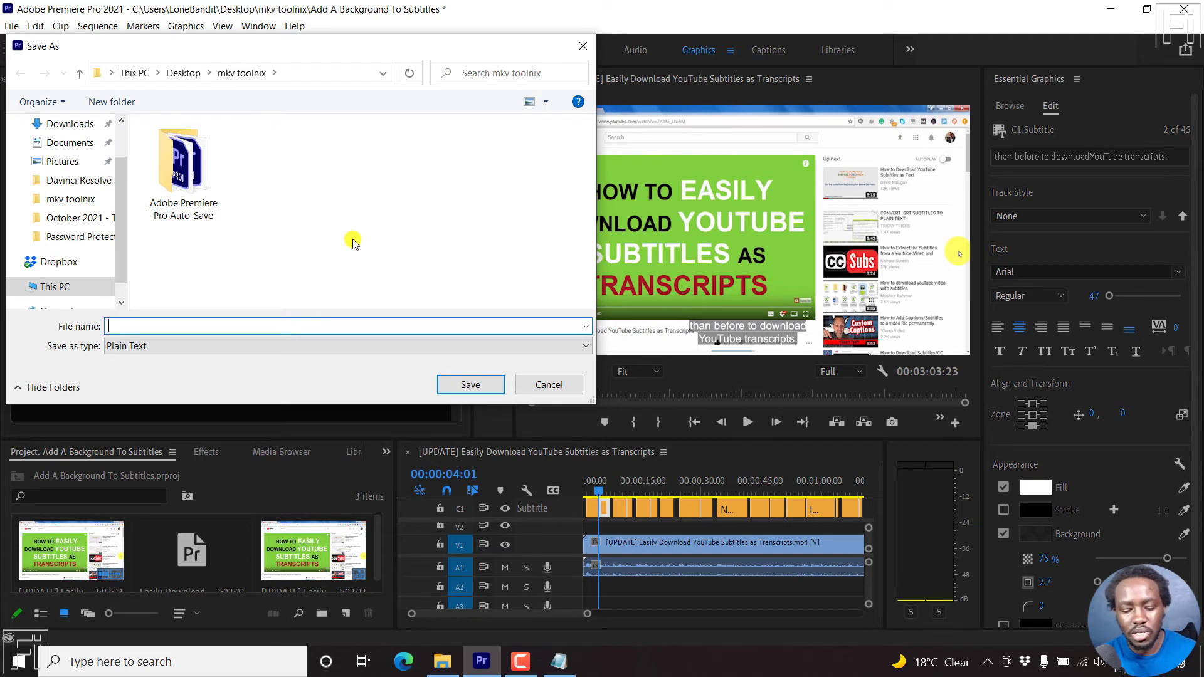
type("te")
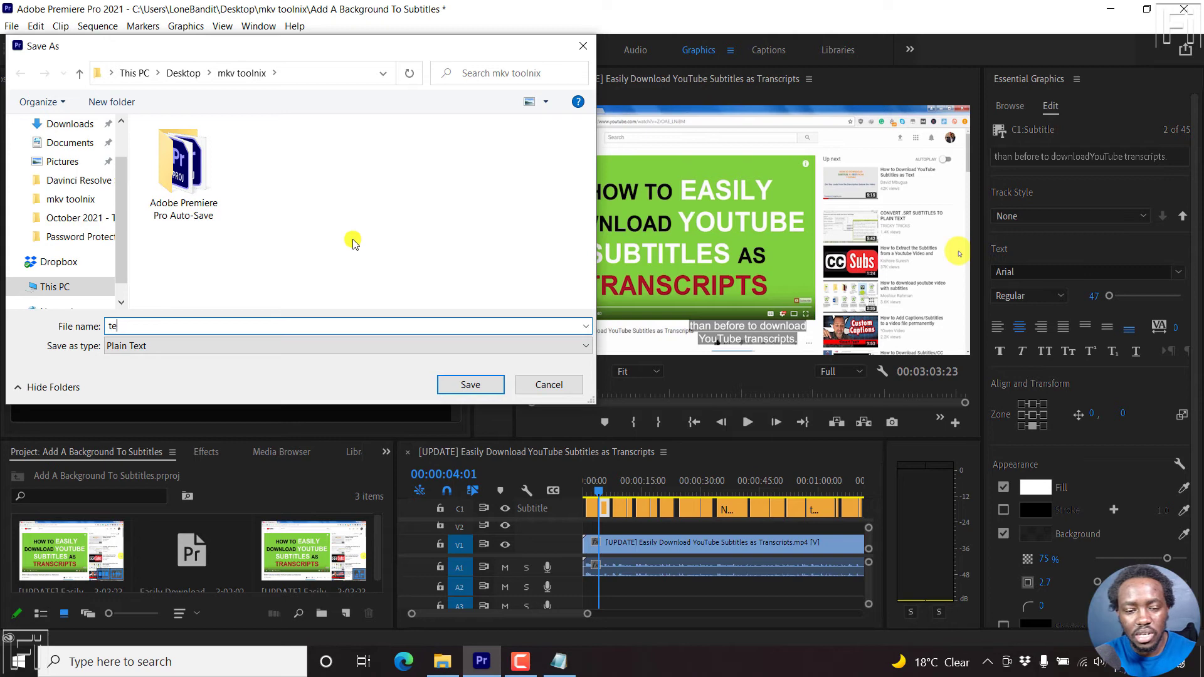
type("xt file")
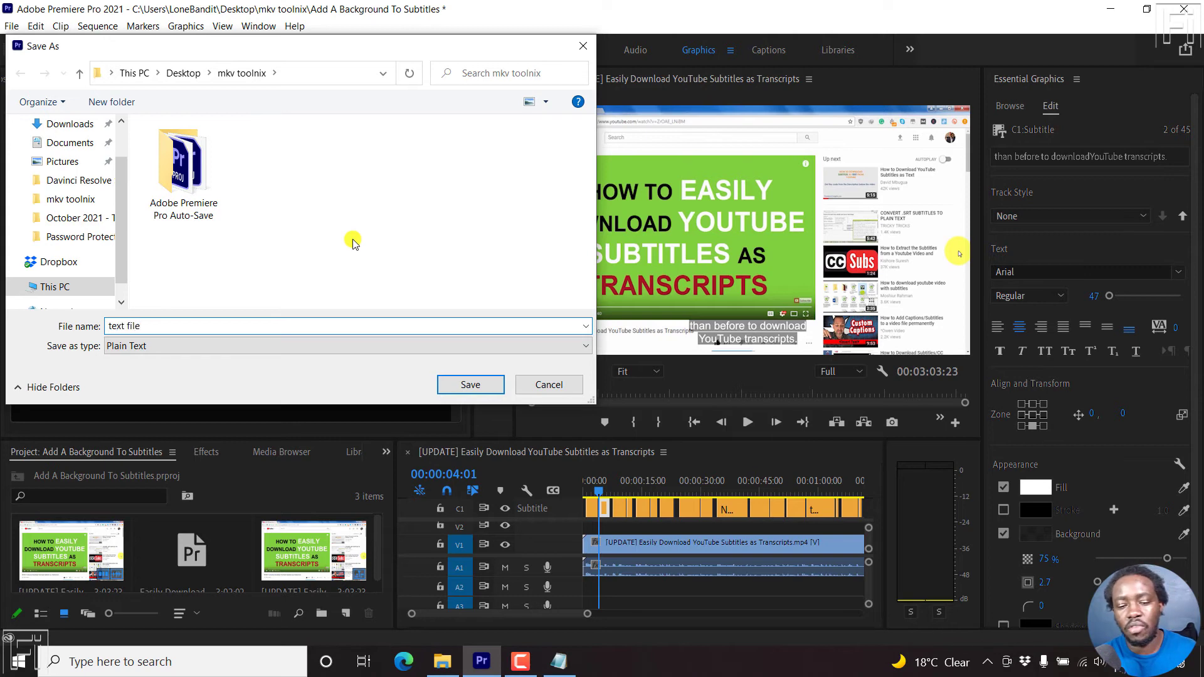
left_click(473, 385)
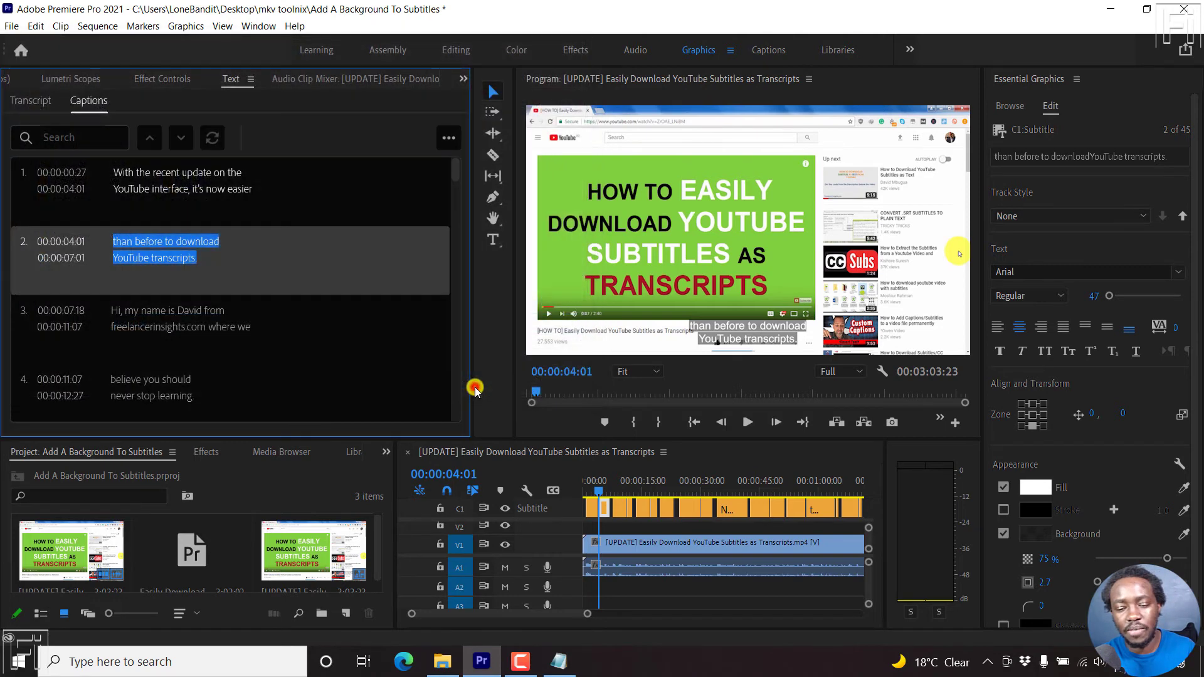
Step: Select the new 'text file' in the mkv toolnix folder in File Explorer
left_click(440, 662)
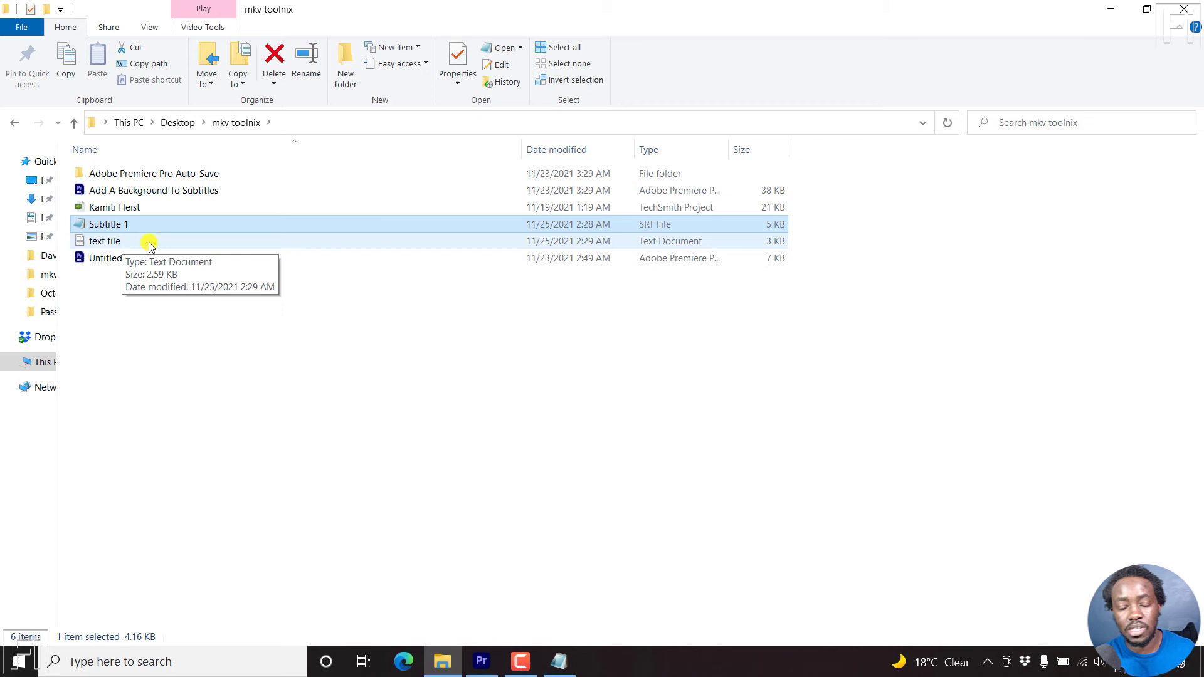
left_click(109, 244)
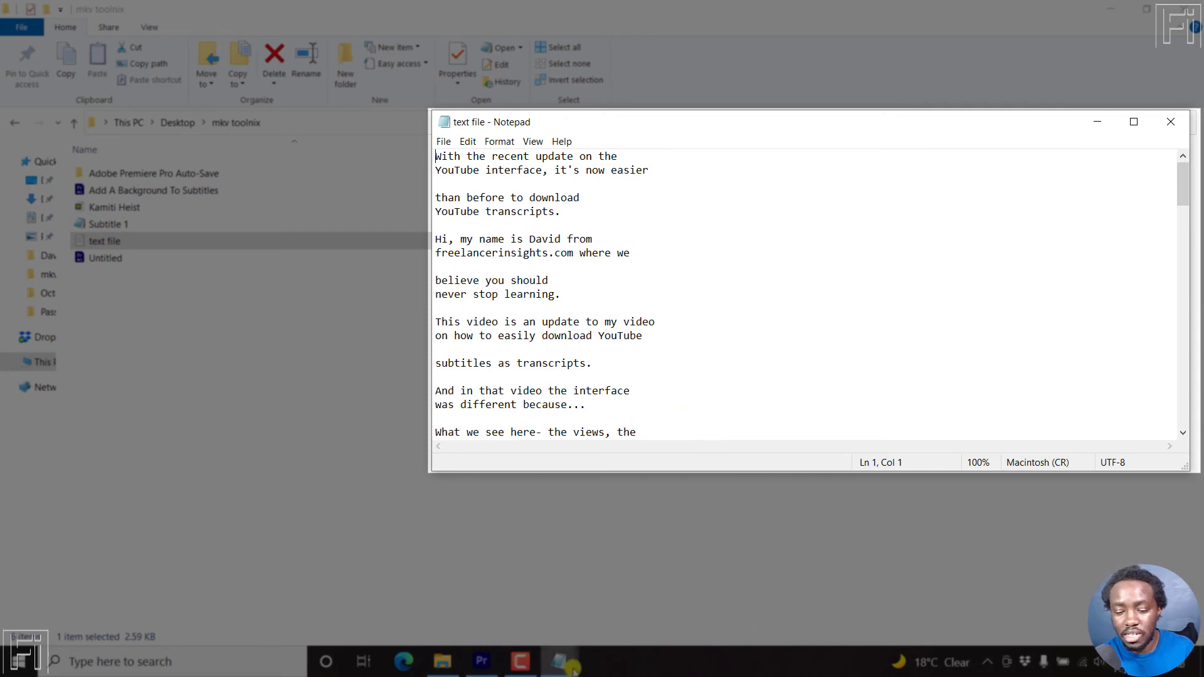
Step: Bring the Subtitle 1 Notepad window forward, move it to the left, and narrow it
mouse_move(560, 670)
left_click(471, 584)
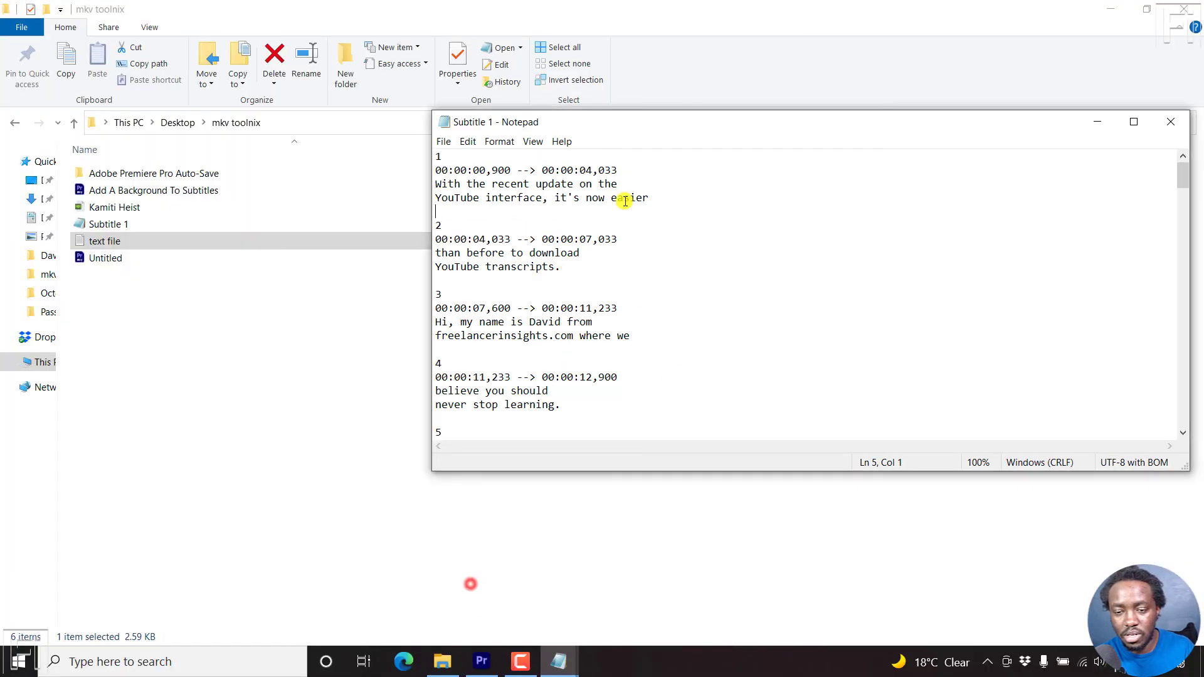
left_click_drag(560, 124, 162, 111)
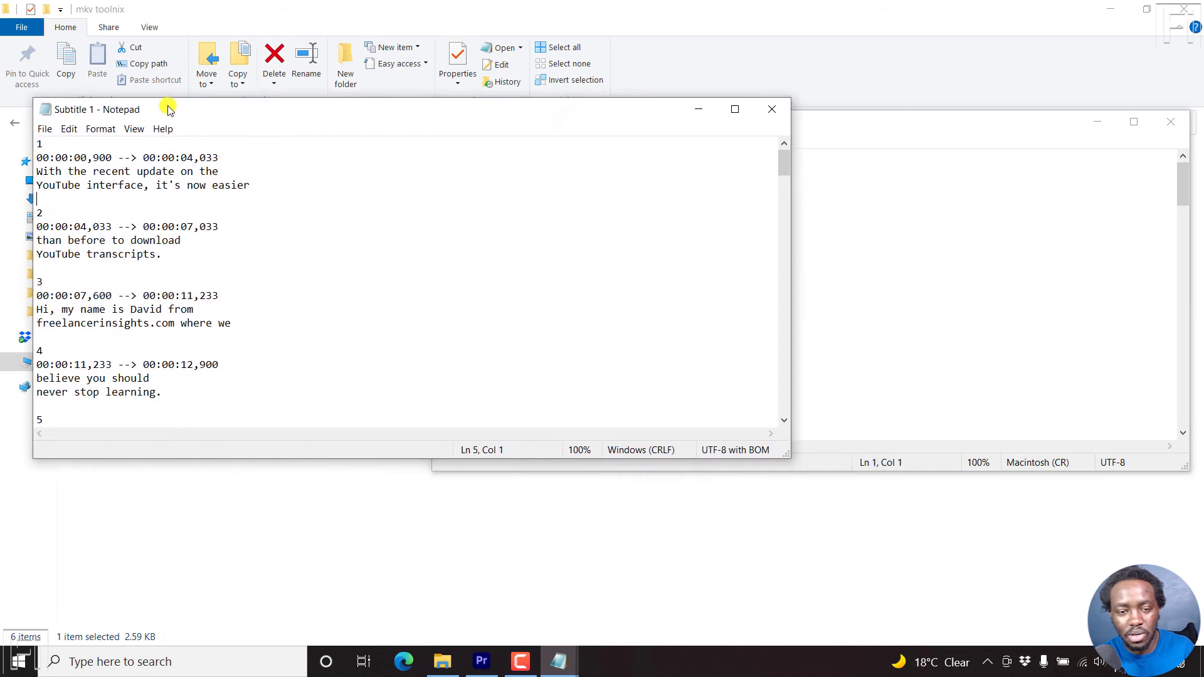
left_click_drag(792, 238, 450, 248)
Step: Move the text file window to the right half and widen Subtitle 1 slightly
left_click_drag(631, 128, 653, 113)
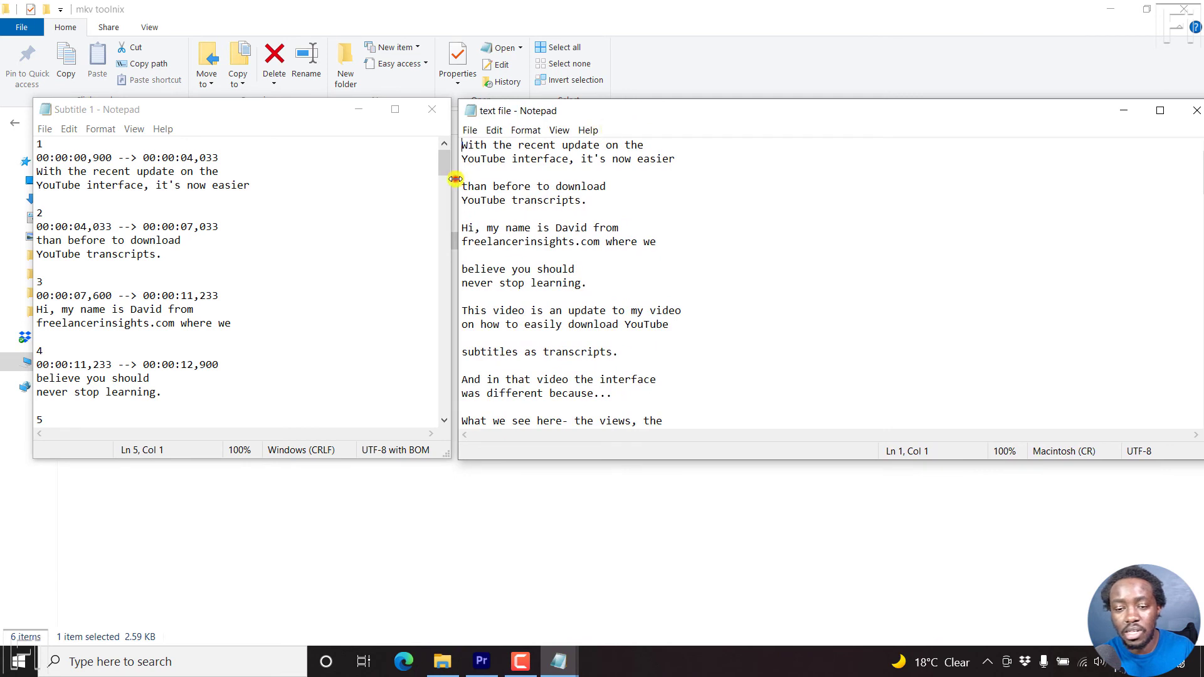
left_click_drag(548, 111, 586, 113)
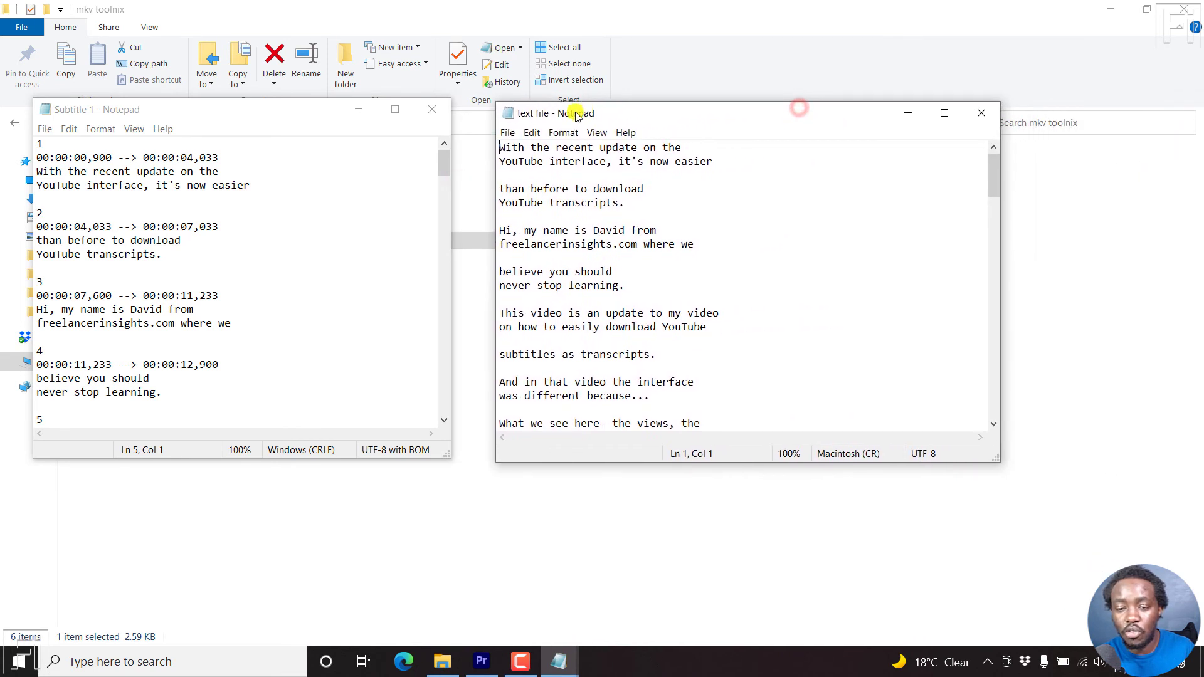
left_click_drag(452, 184, 488, 184)
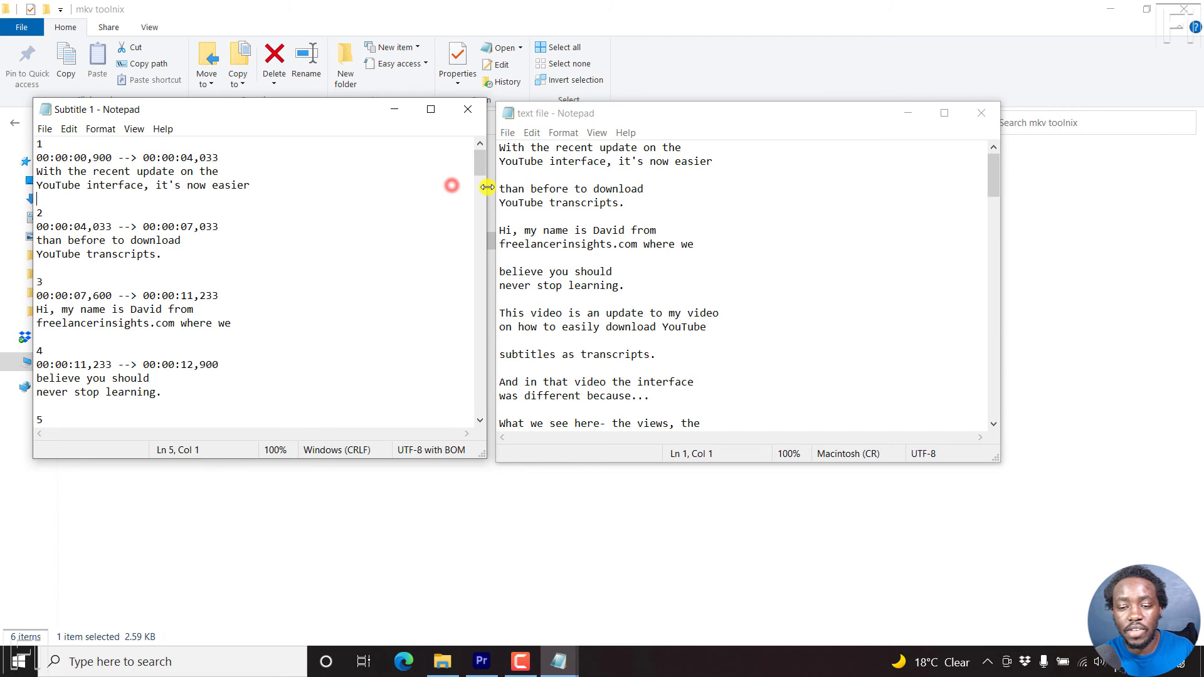
left_click(282, 185)
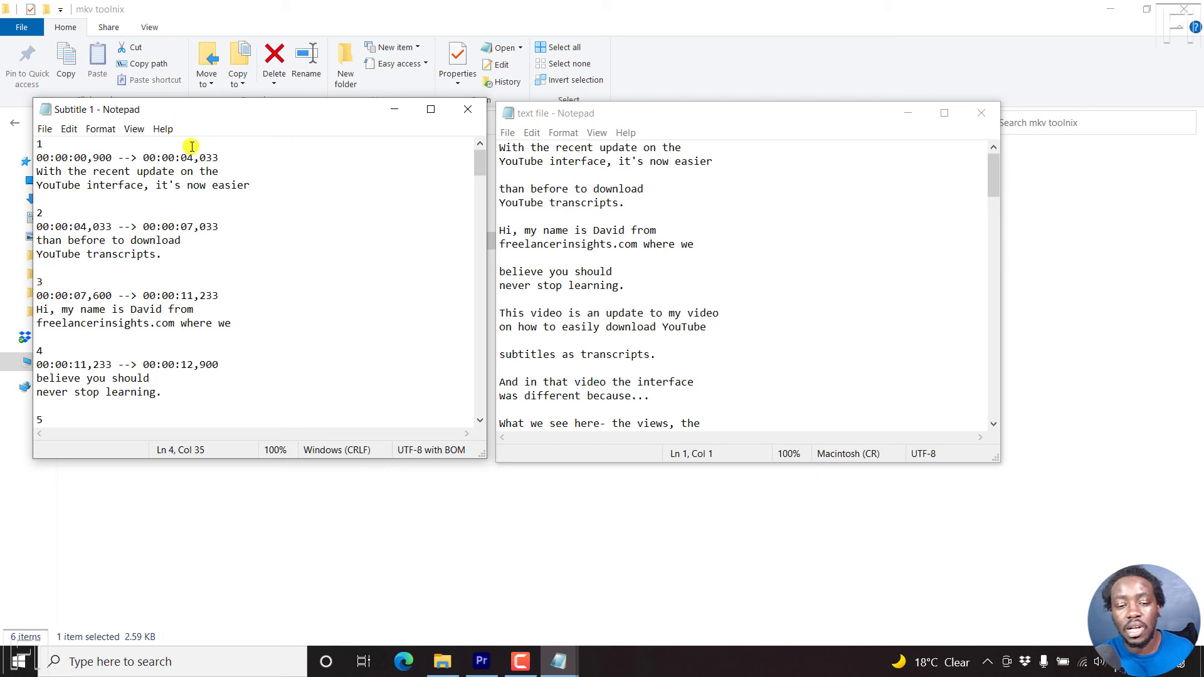
left_click(633, 110)
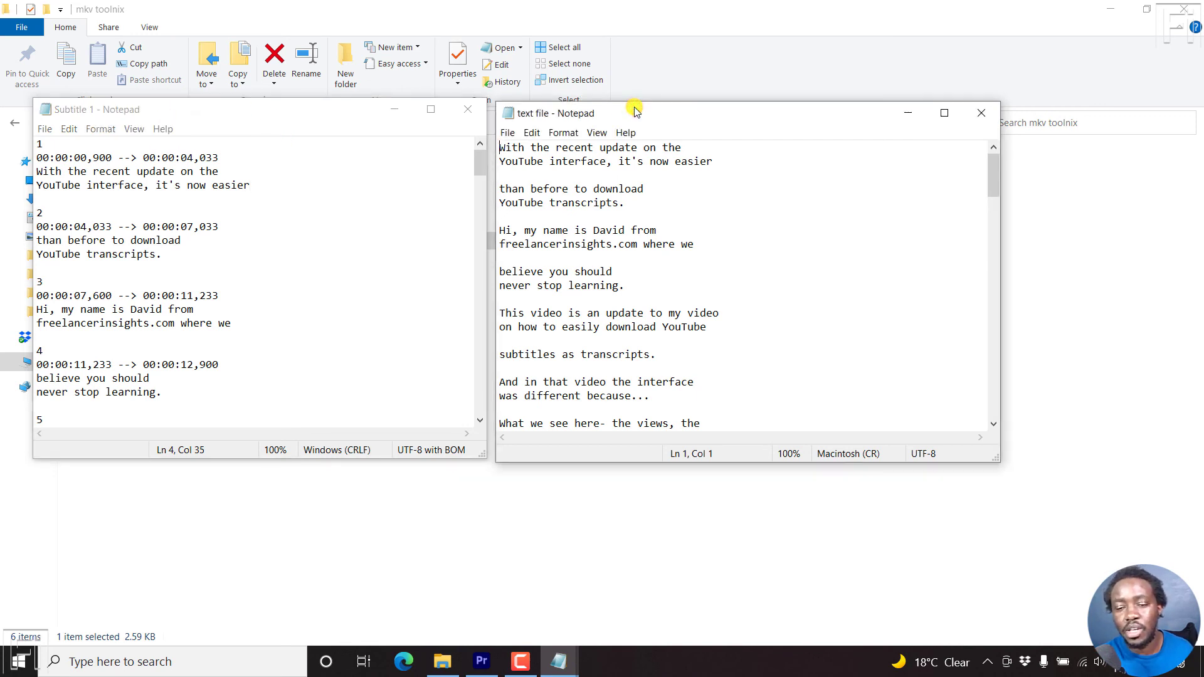